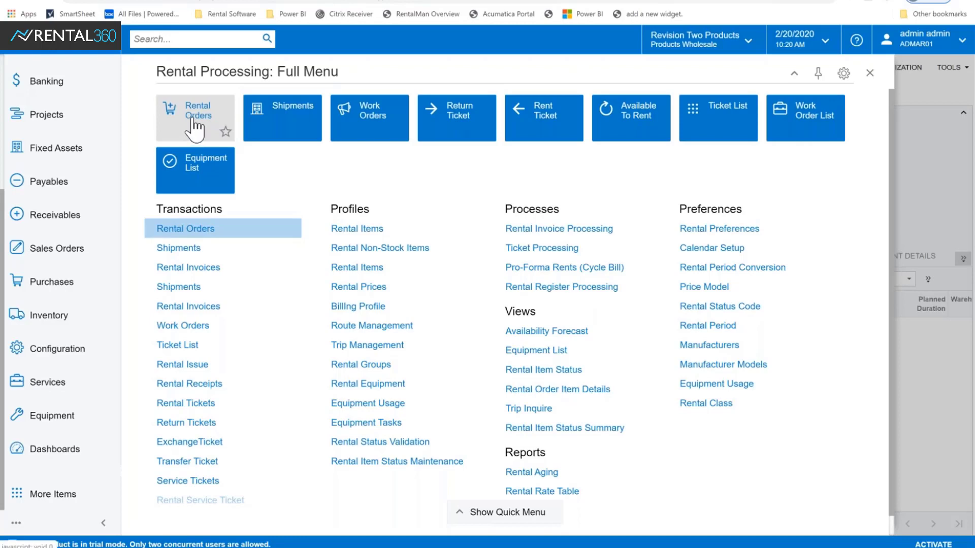
Step: Create a new rental order for customer ABCHOLDING and save it
left_click(292, 88)
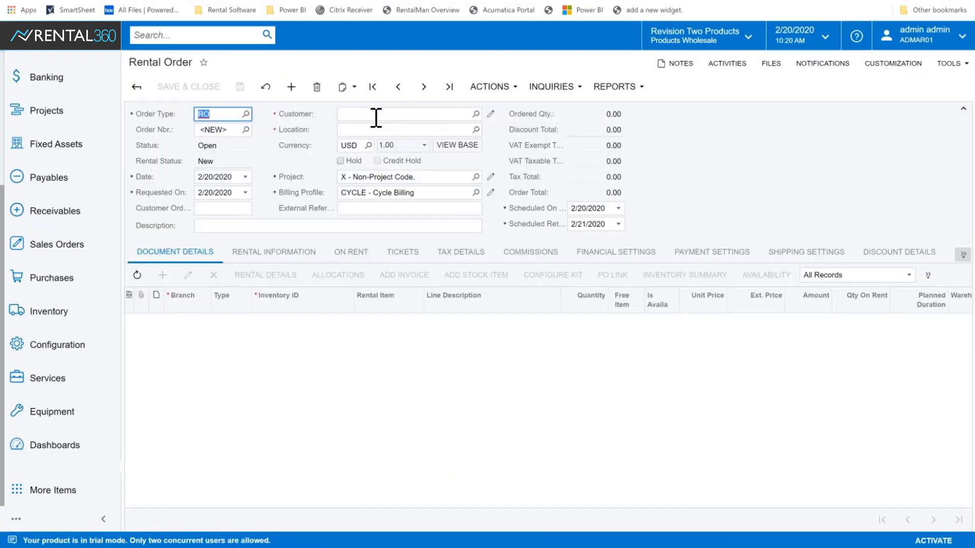
left_click(402, 113)
left_click(403, 112)
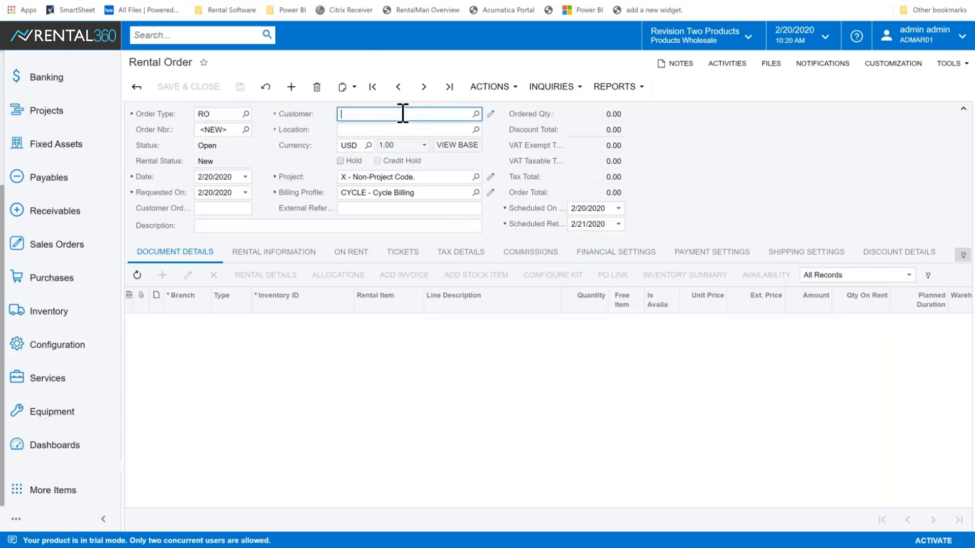
type("ab")
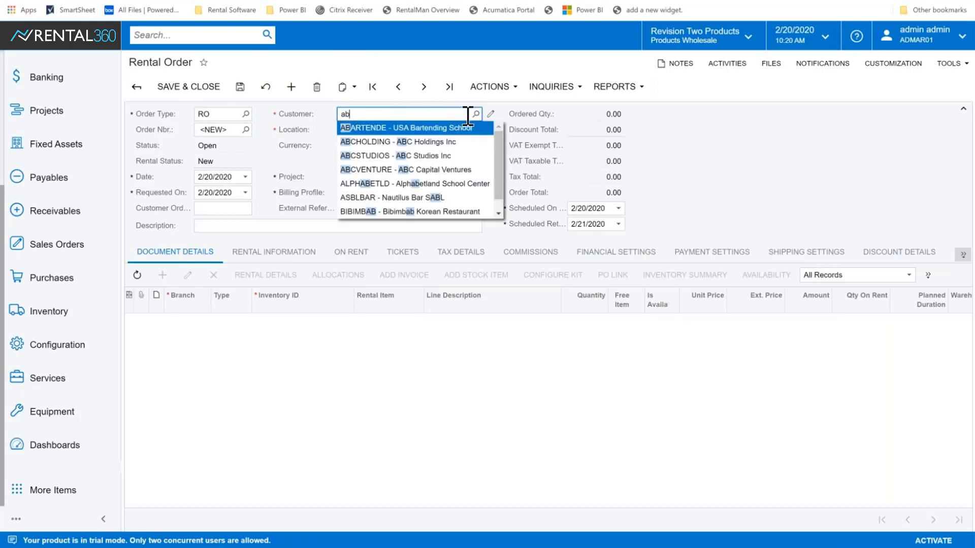
key("Tab")
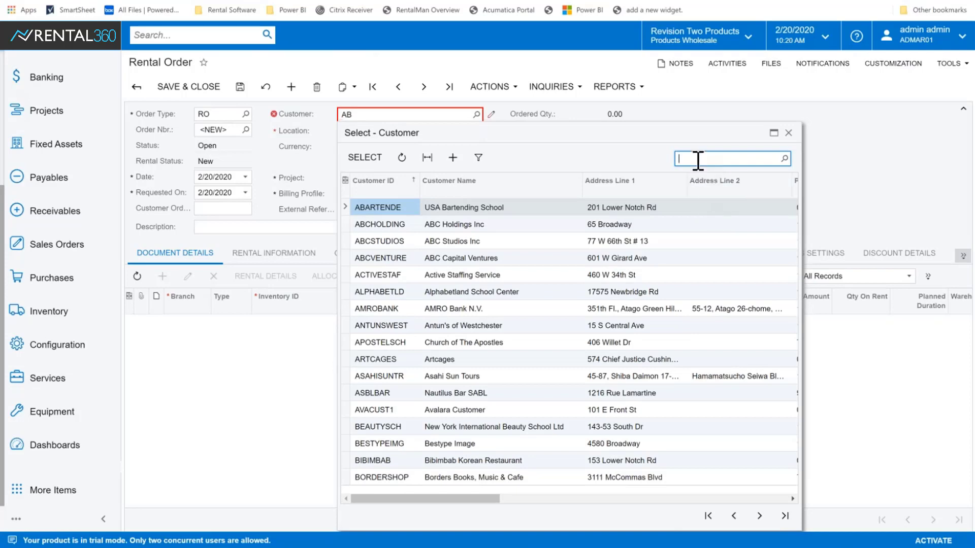
double_click(392, 225)
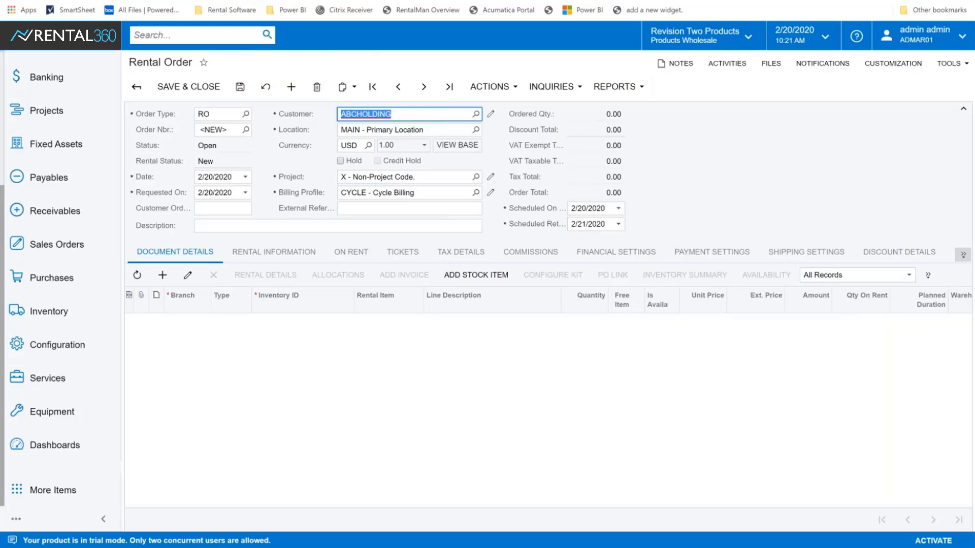
key("ctrl+s")
Step: Review the order's rental information, including the available job sites, billing dates, delivery notes and selectable opportunities
left_click(293, 259)
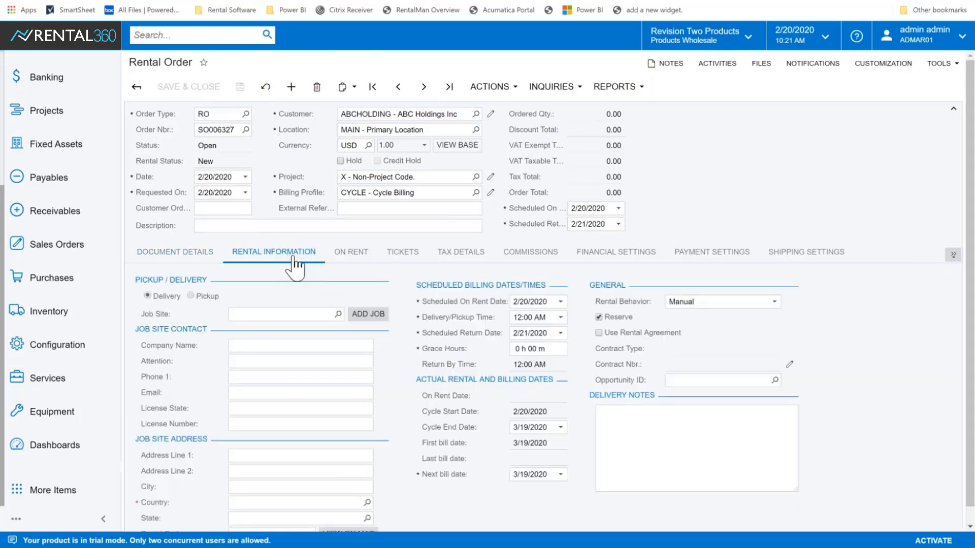
scroll(459, 299, "down", 1)
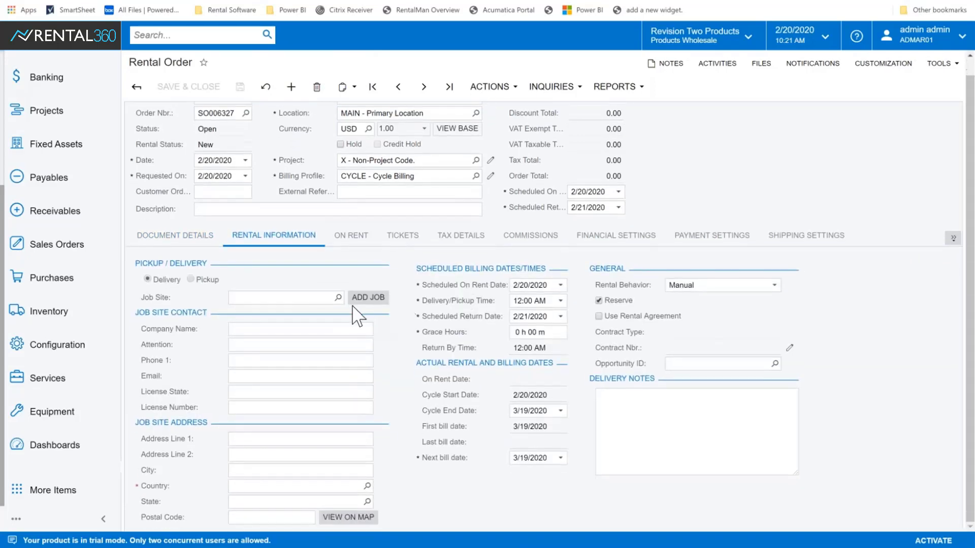
left_click(338, 298)
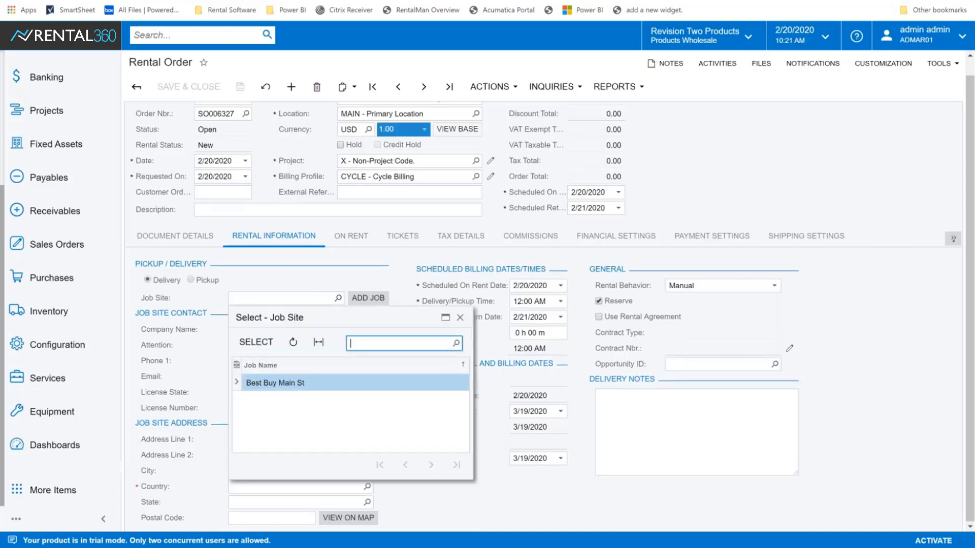
scroll(392, 152, "up", 1)
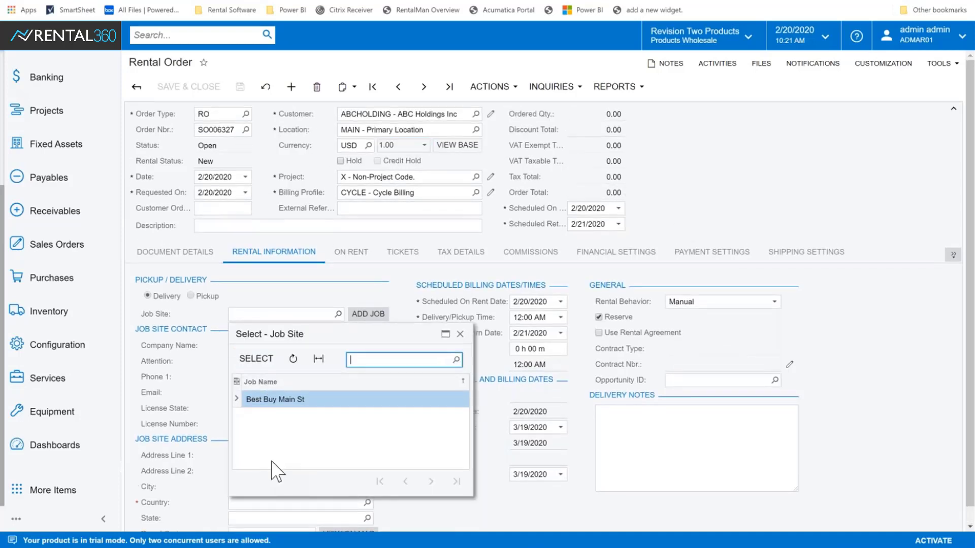
left_click(460, 334)
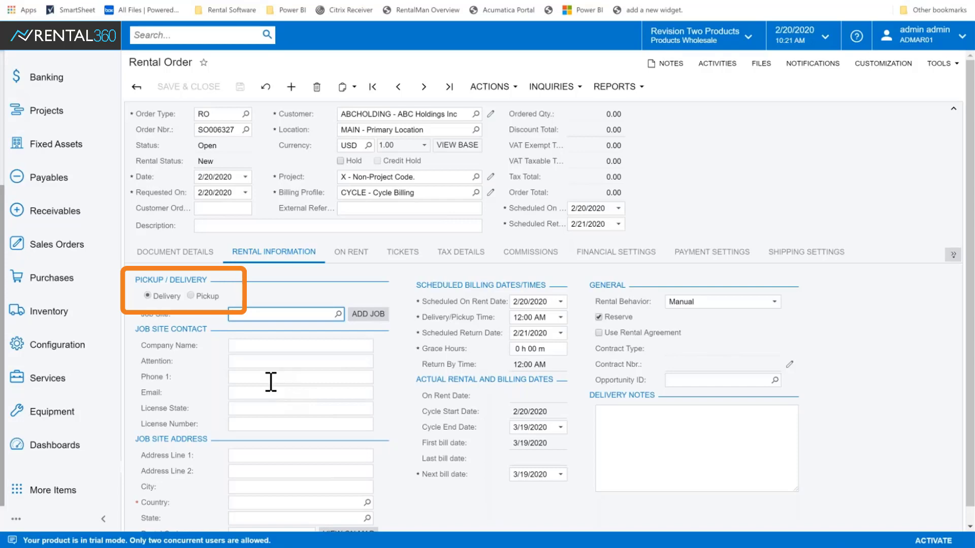
scroll(270, 381, "down", 1)
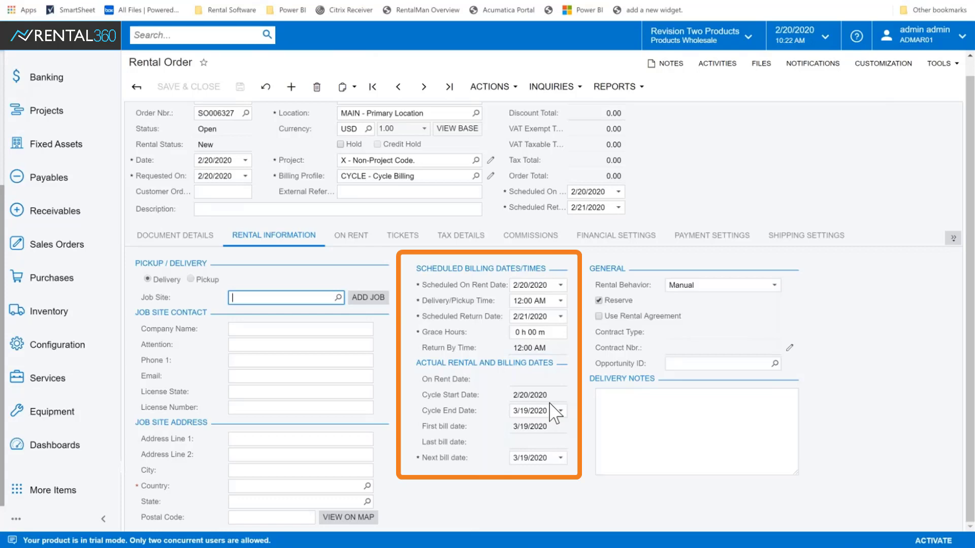
left_click(611, 410)
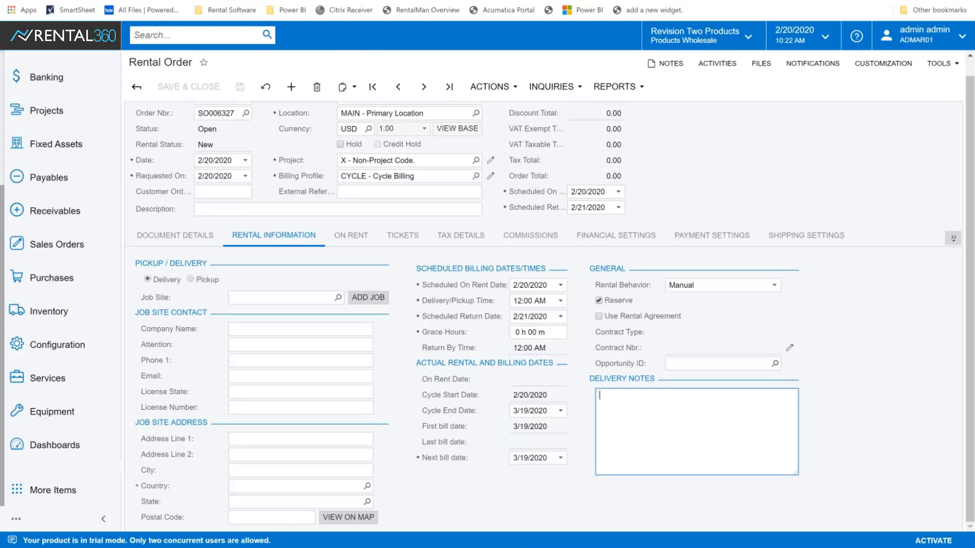
left_click(775, 364)
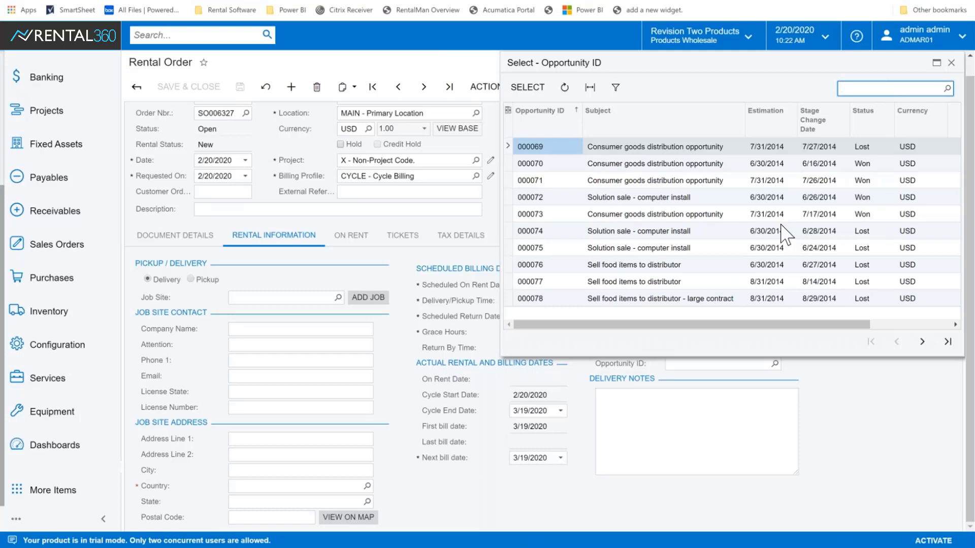
left_click_drag(733, 69, 625, 129)
key("Escape")
Step: Add a rental line to the order's document details for rental item BL-34AR with a quantity of 1
left_click(175, 236)
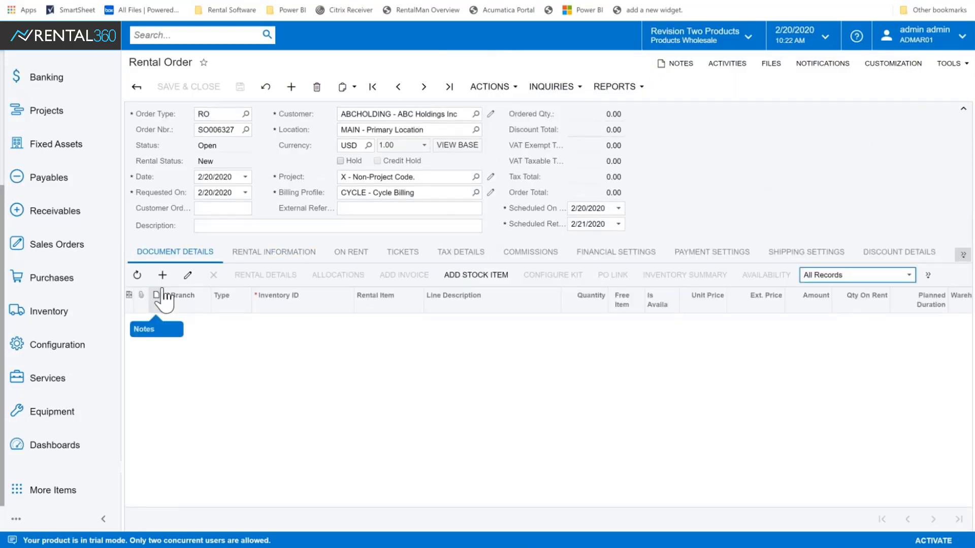
left_click(162, 274)
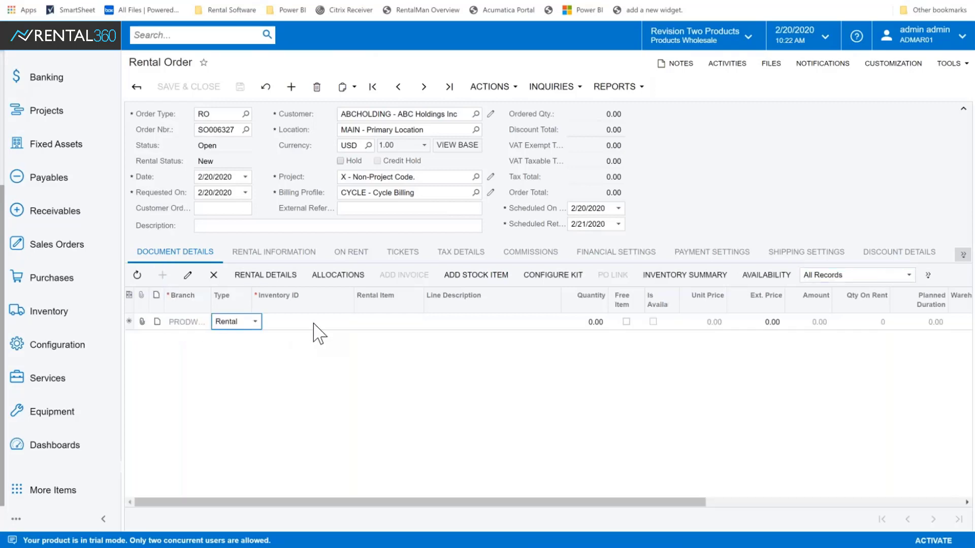
left_click(374, 321)
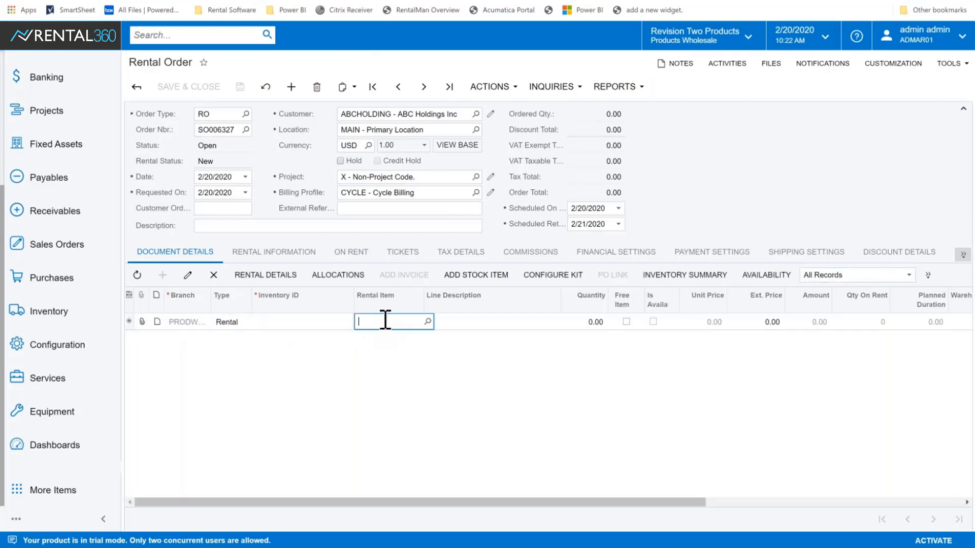
type("34")
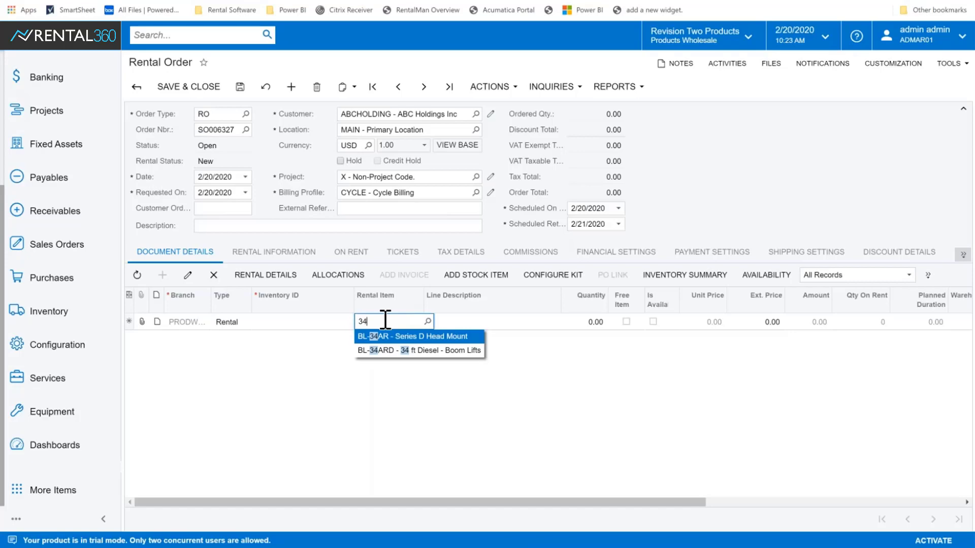
key("Return")
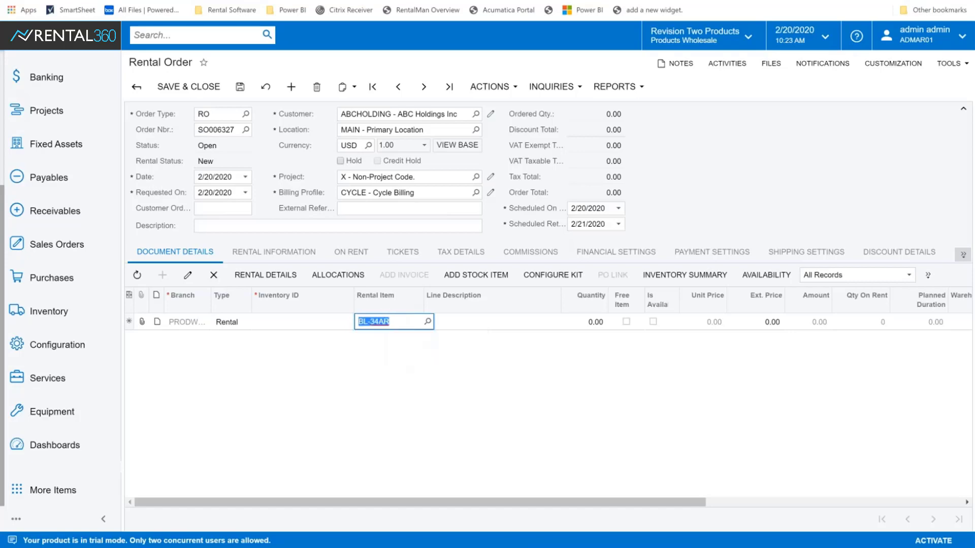
left_click(460, 327)
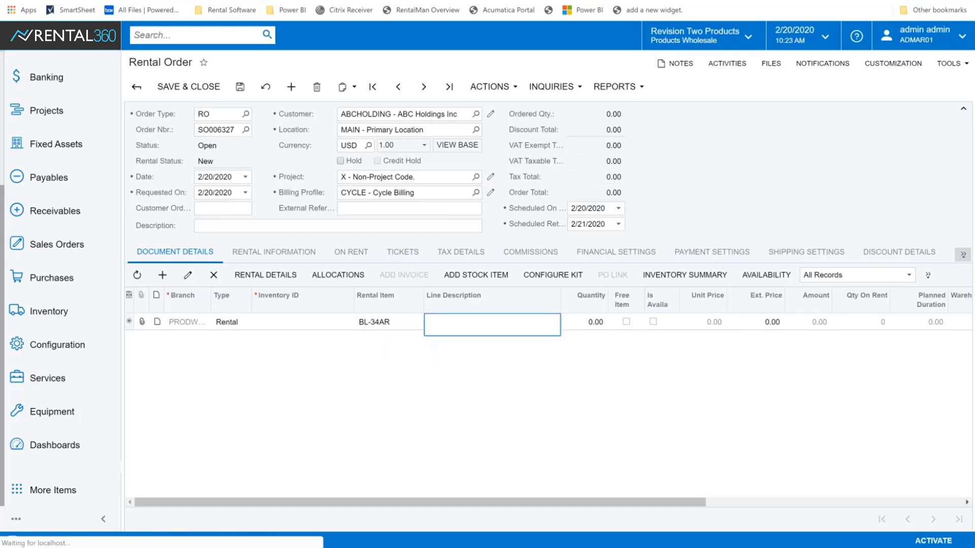
left_click(416, 322)
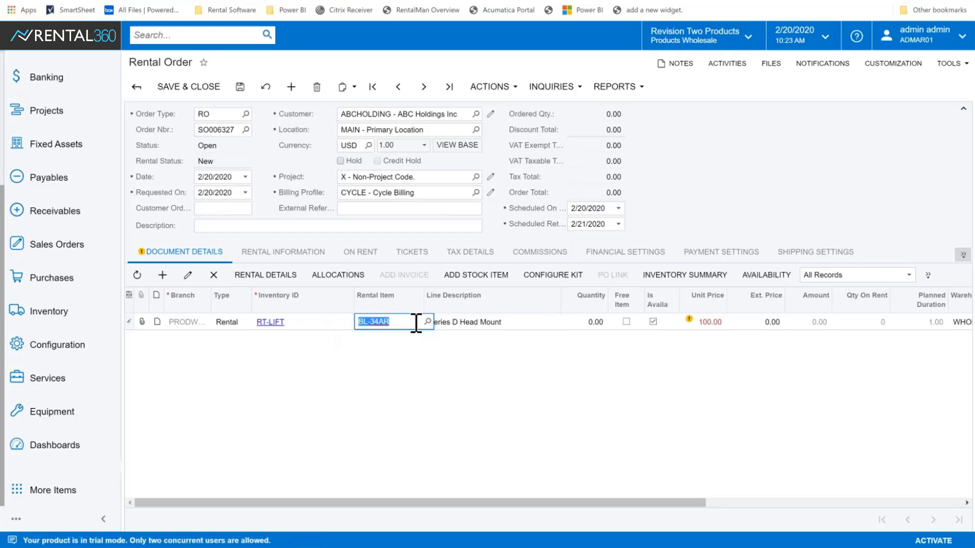
left_click(427, 322)
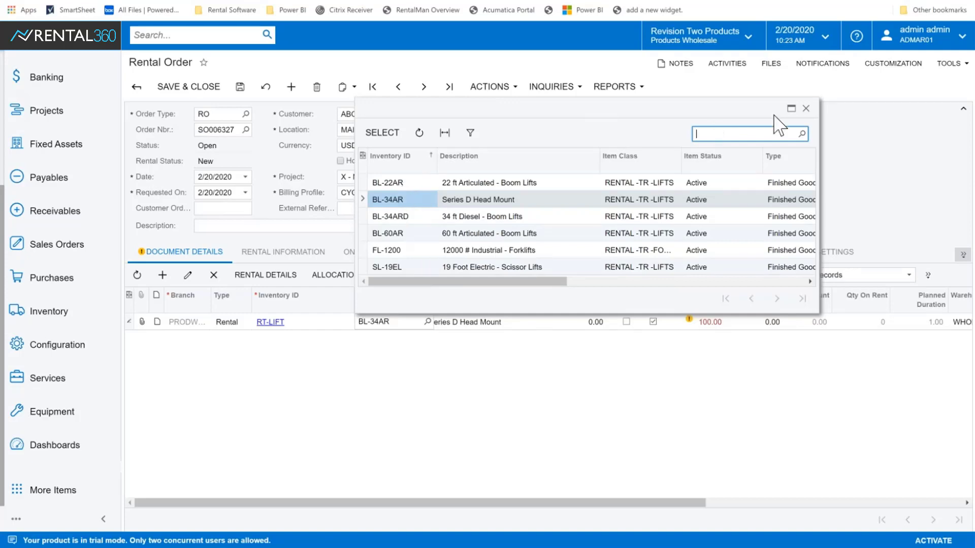
left_click(806, 108)
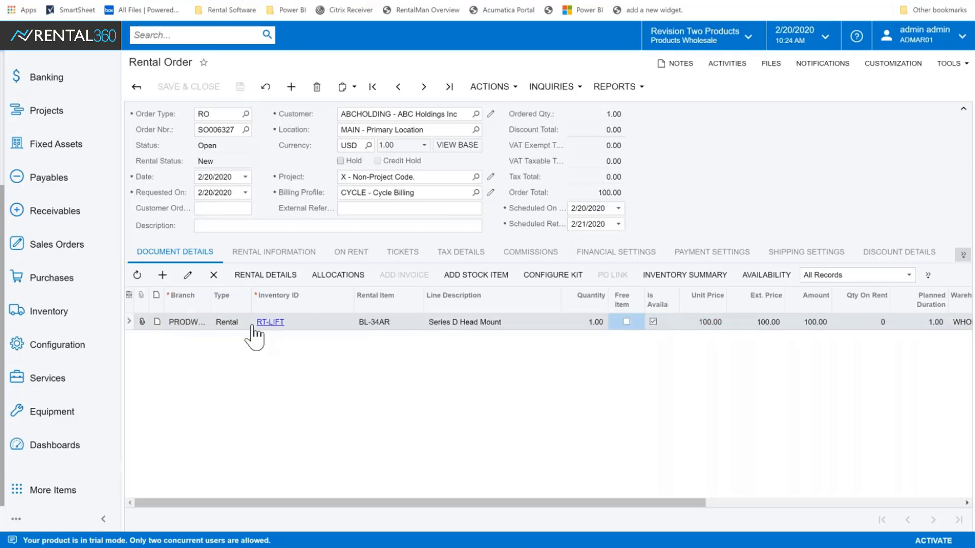
Step: Set the scheduled end date in the BL-34AR line's rental details to 2/28/2020
left_click(269, 276)
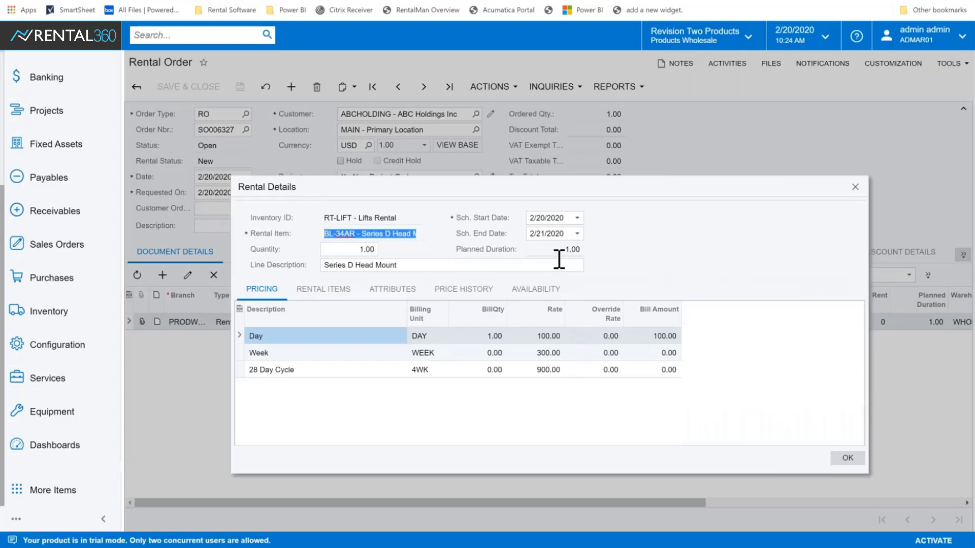
left_click(577, 234)
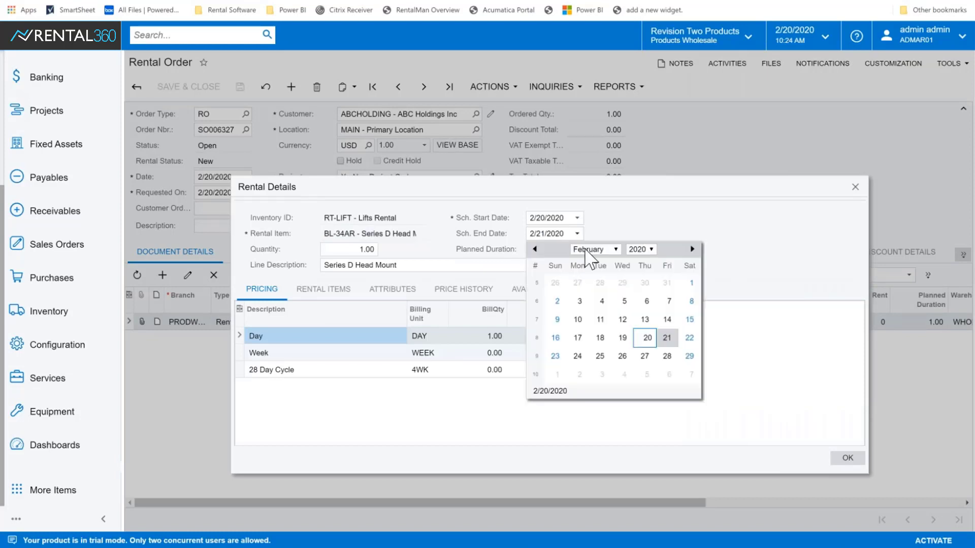
left_click(665, 356)
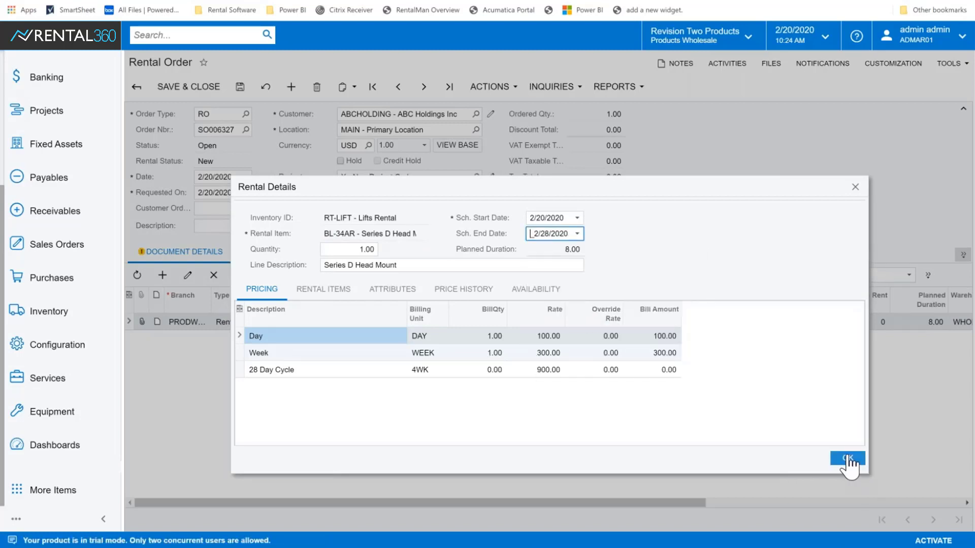
left_click(847, 459)
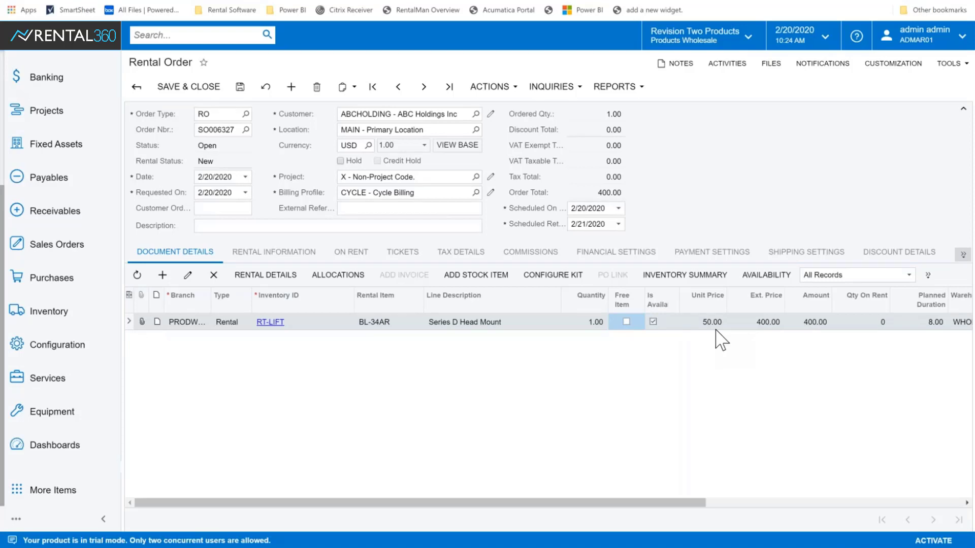
left_click(163, 275)
left_click(239, 339)
left_click(255, 339)
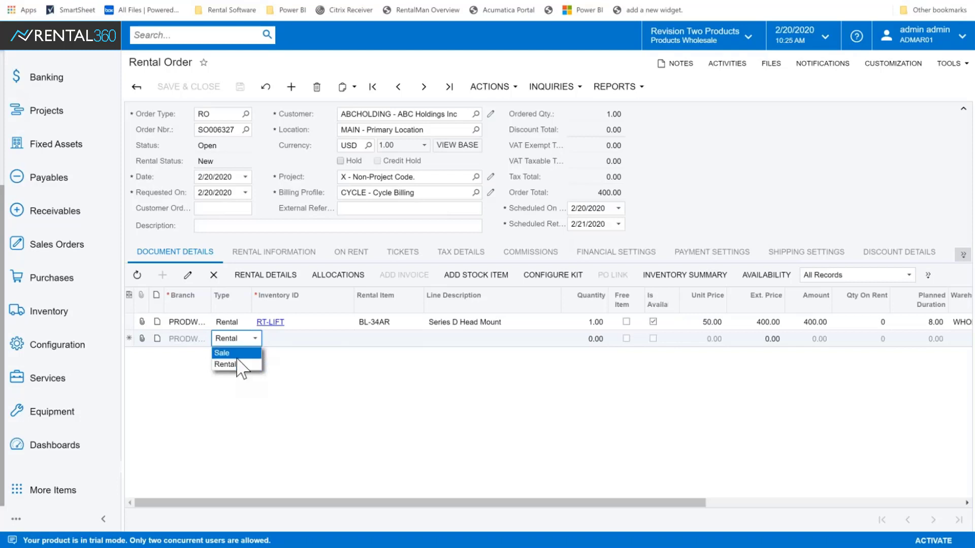
left_click(238, 365)
left_click(412, 322)
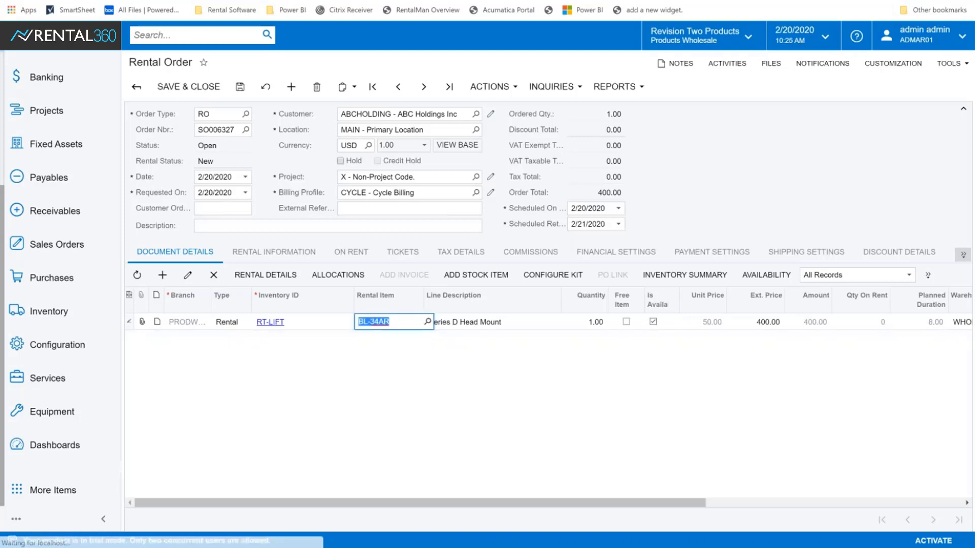
left_click(163, 274)
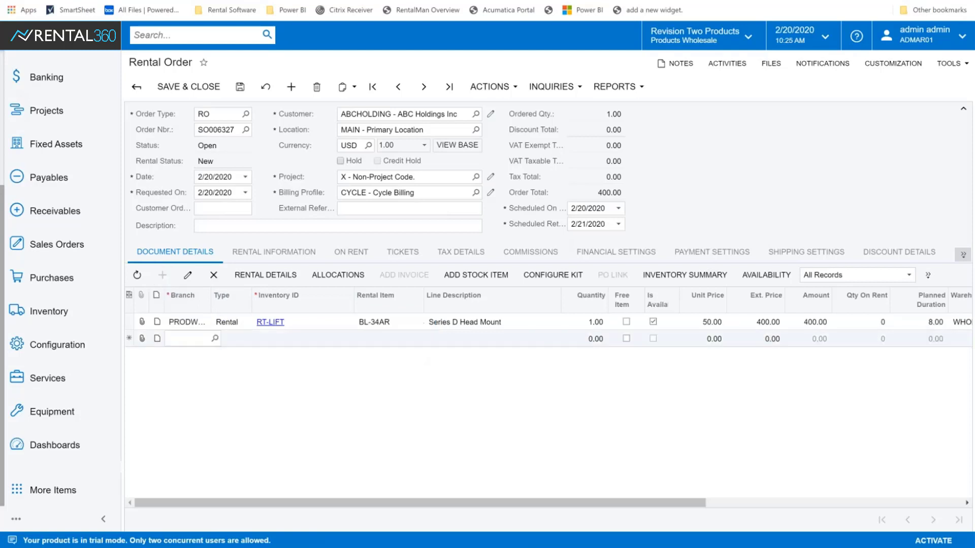
left_click(406, 339)
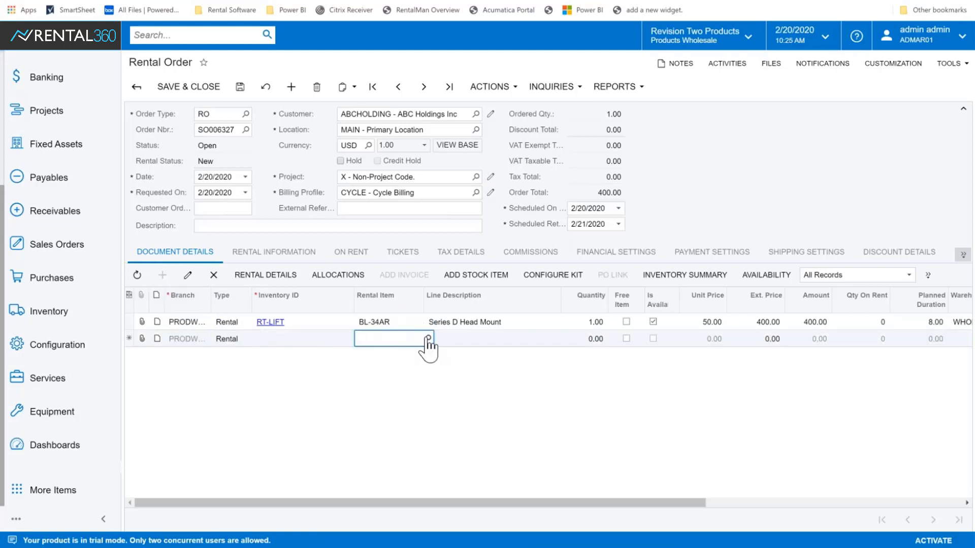
type("con")
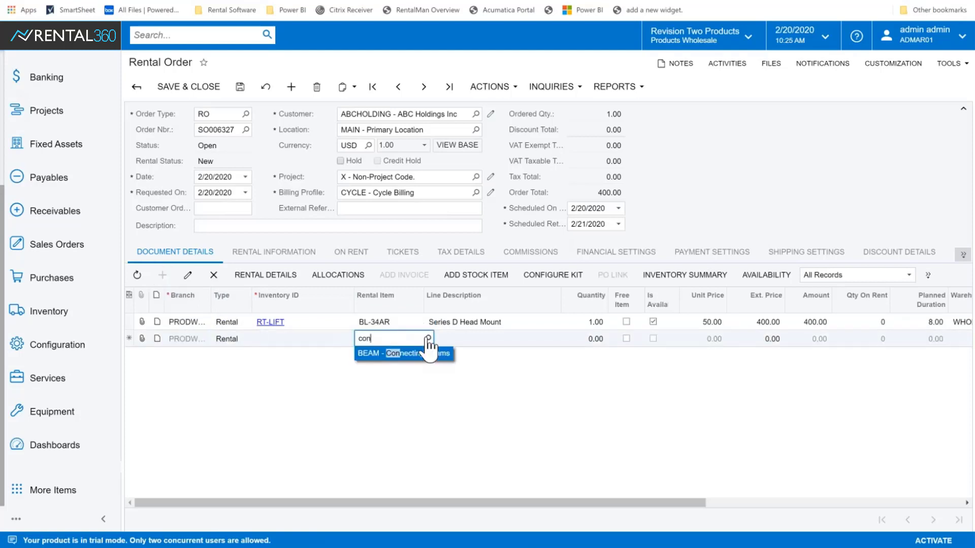
left_click(322, 340)
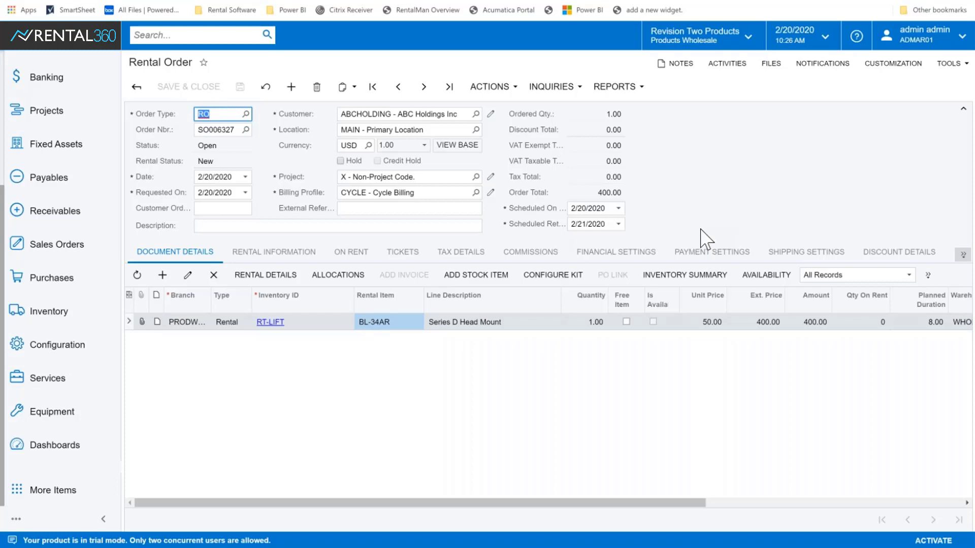
Step: Create a shipment for the rental order with shipment date 2/20/2020 from the WHOLESALE warehouse
left_click(515, 99)
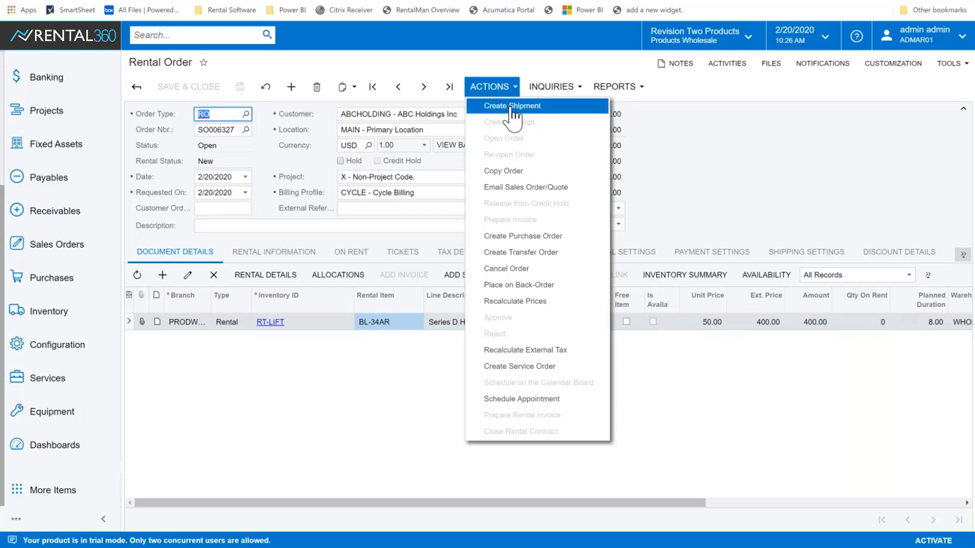
left_click(512, 109)
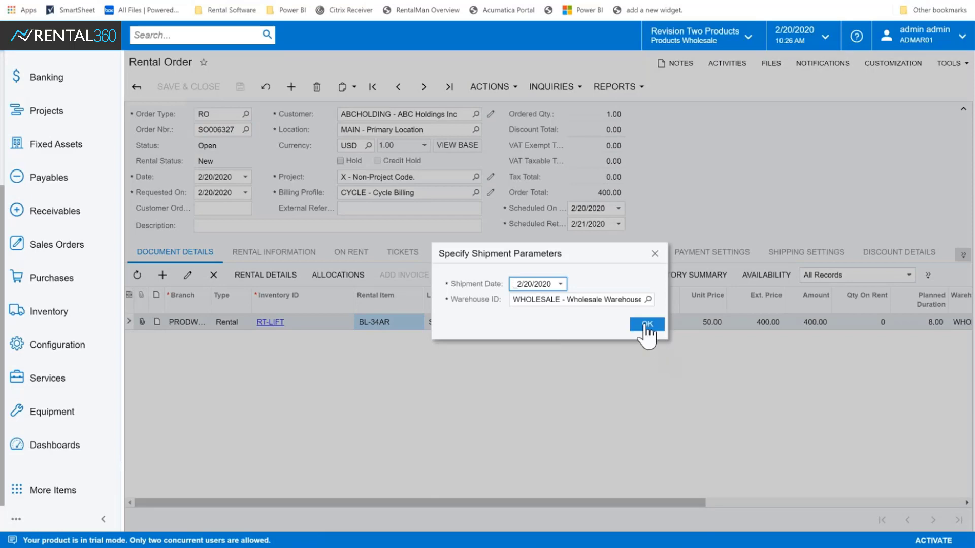
left_click(646, 326)
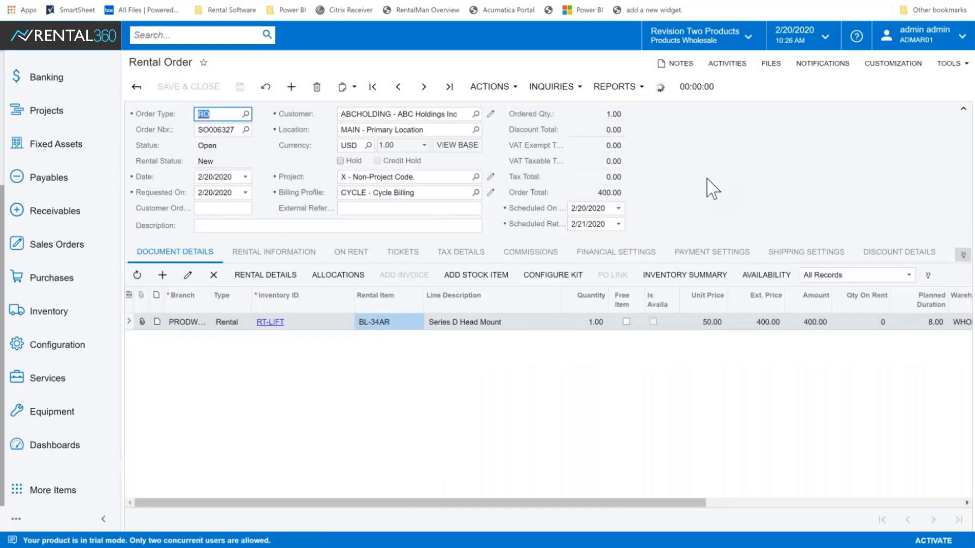